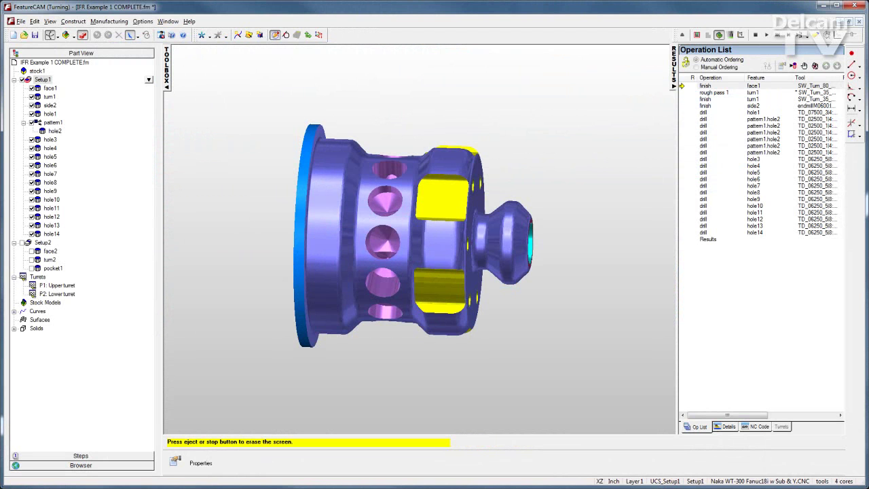
- Tilt the view briefly, then clear the finished simulation to show the shaded part in its stock
middle_drag(479, 240, 444, 237)
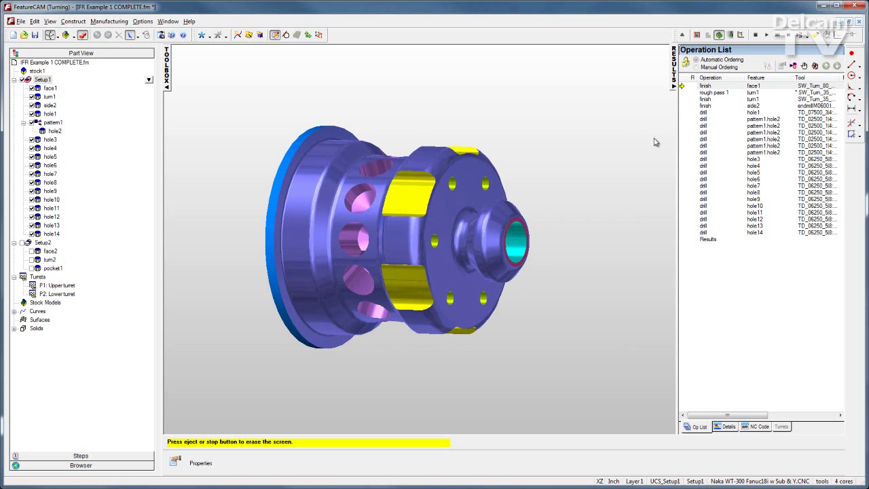
click(756, 34)
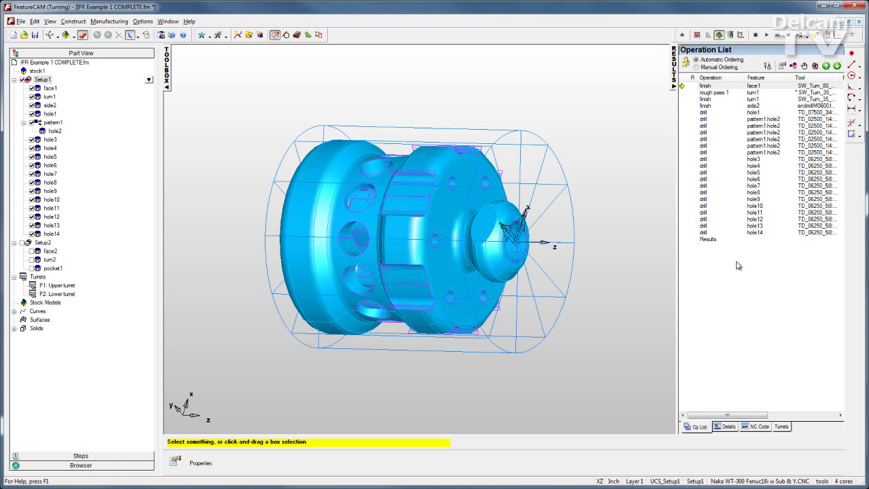
- Show the Turrets breakdown in operation view, listing face1 finish through hole14 drill on the Upper turret
click(781, 428)
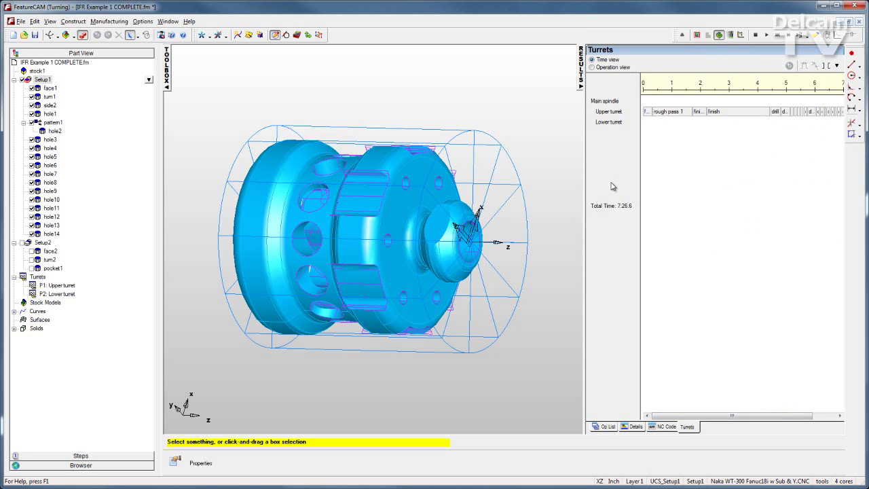
click(597, 68)
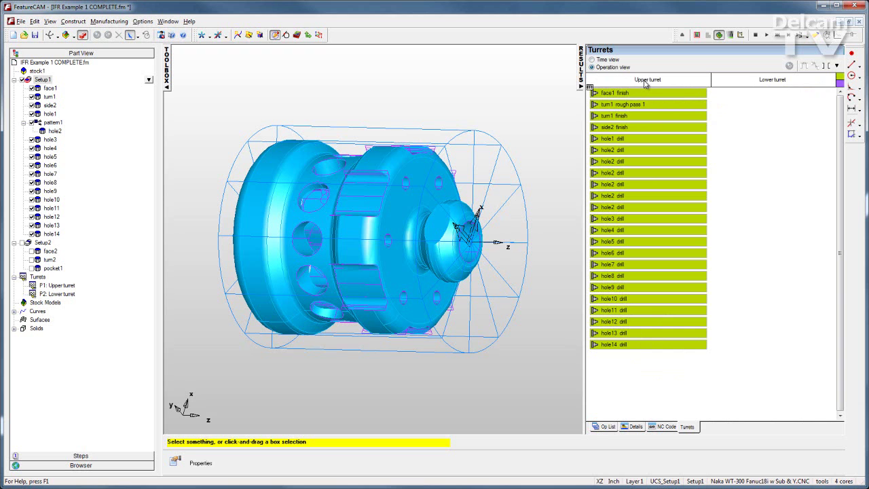
- Set turn1's rough pass strategy to Pinch Turning, splitting it across Turret 1 and Turret 2
double_click(49, 97)
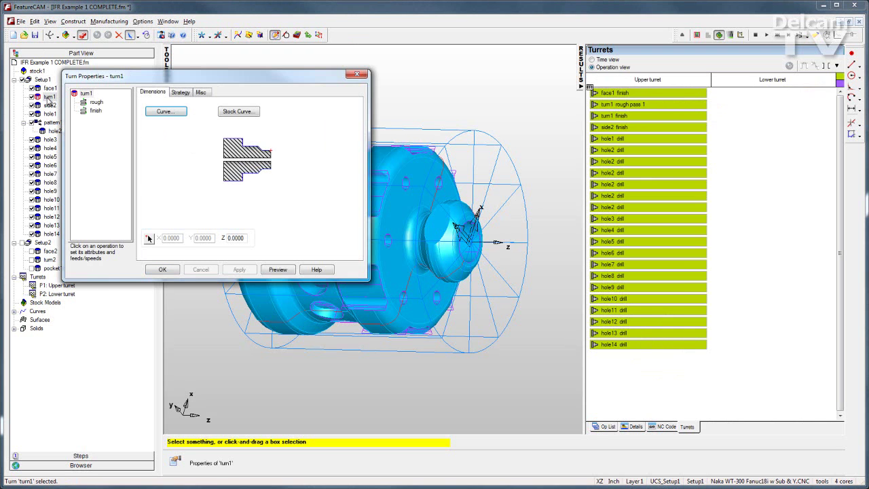
click(180, 92)
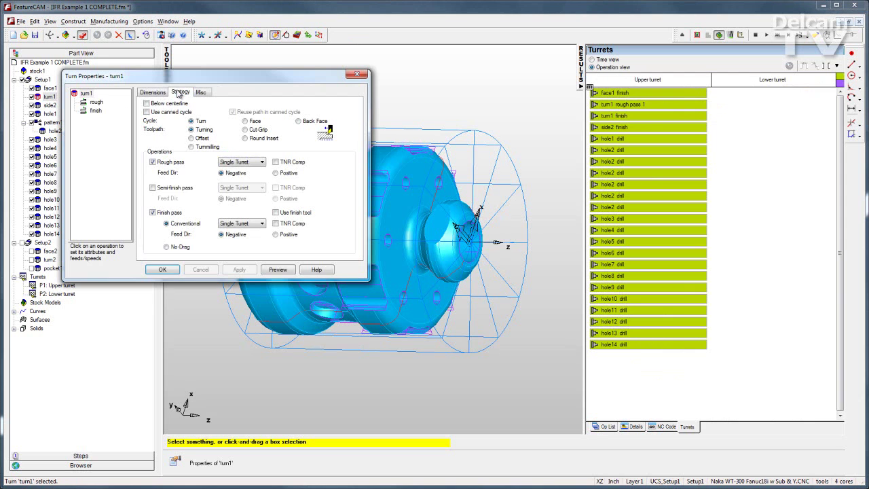
click(259, 163)
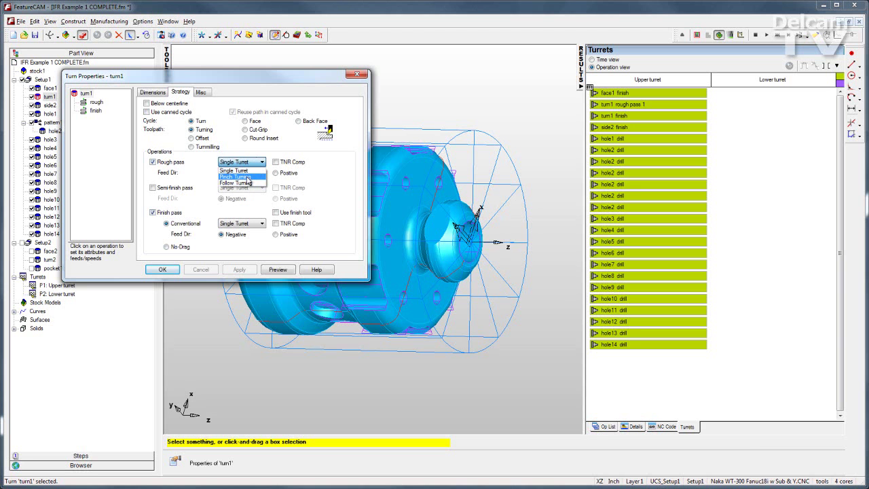
click(248, 178)
click(242, 270)
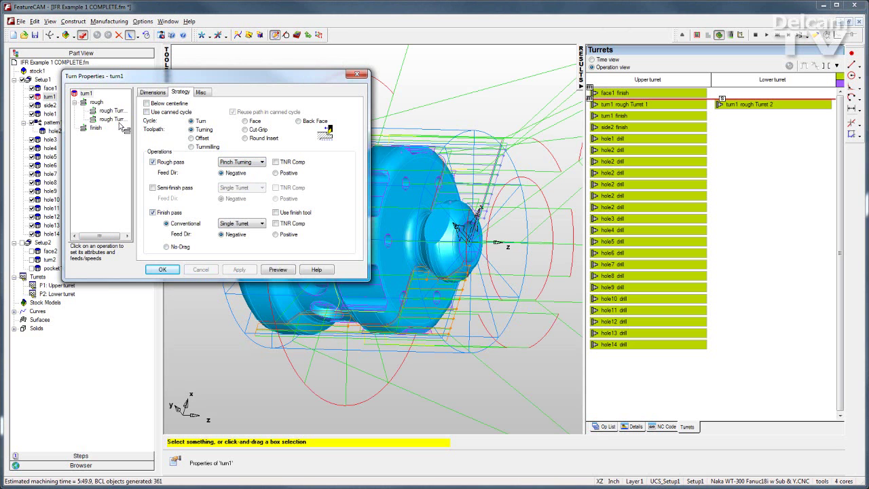
click(163, 269)
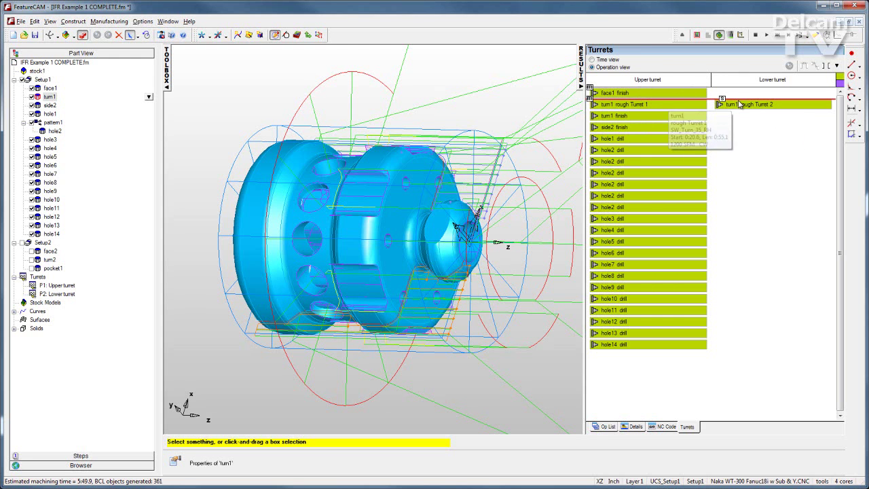
mouse_move(736, 101)
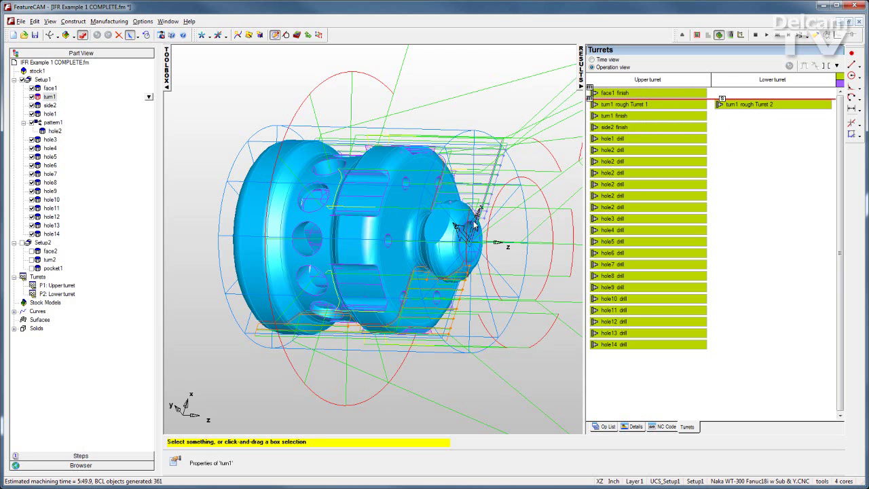
middle_drag(347, 202, 297, 202)
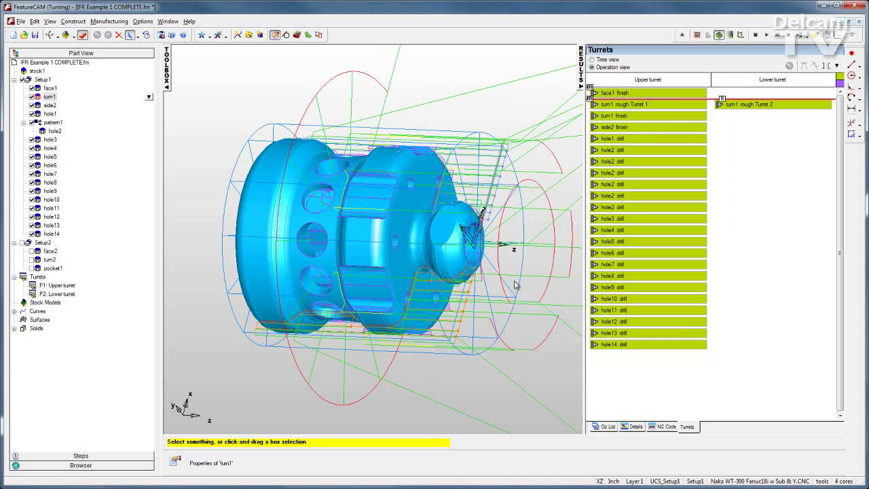
- Move hole9 through hole14 drill to the lower turret, then select the hole9 and hole3 drills
click(622, 288)
shift+click(630, 345)
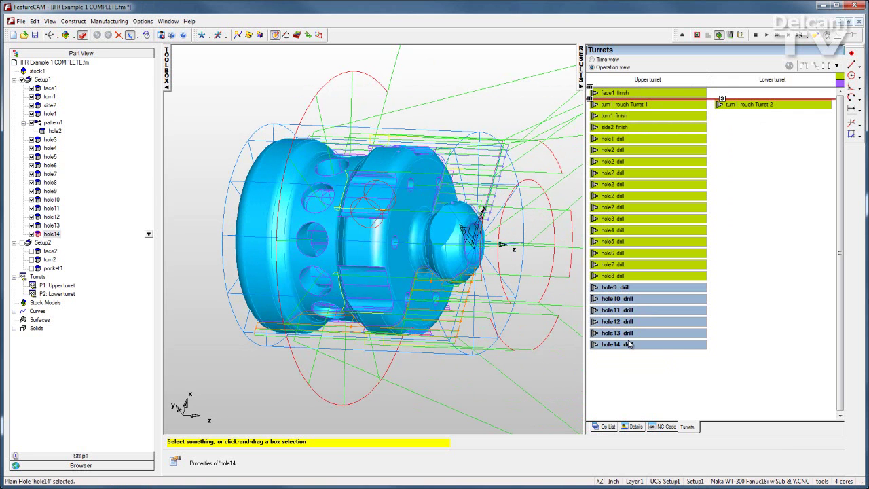
drag(632, 297, 780, 276)
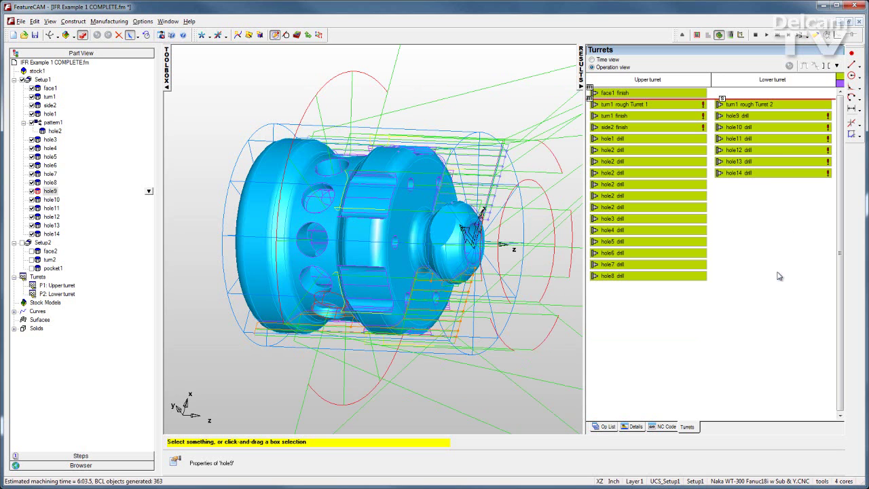
click(736, 118)
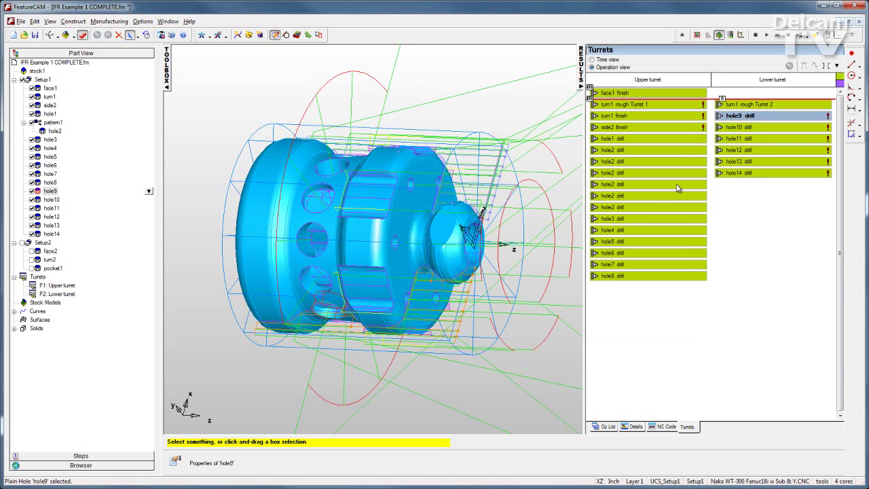
click(656, 218)
- Sync operation starts for drill pairs hole3/hole9, hole4/hole10 and hole5/hole11
right_click(654, 218)
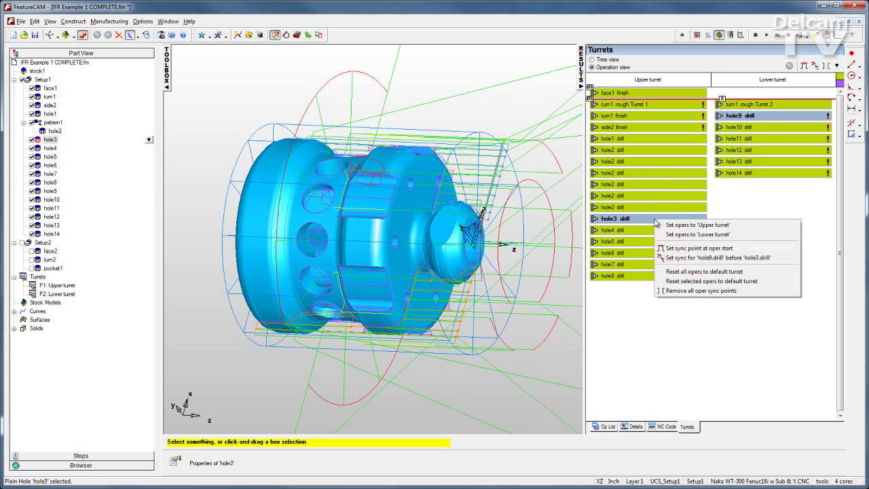
click(677, 248)
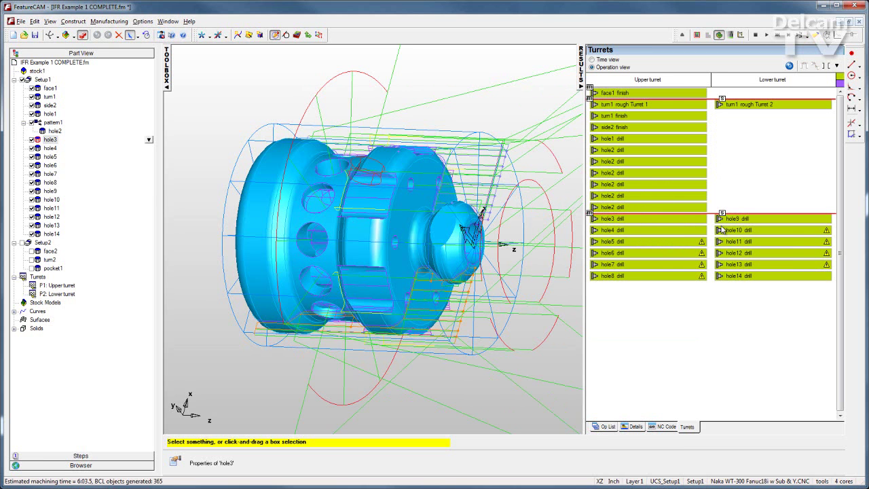
click(697, 232)
right_click(697, 231)
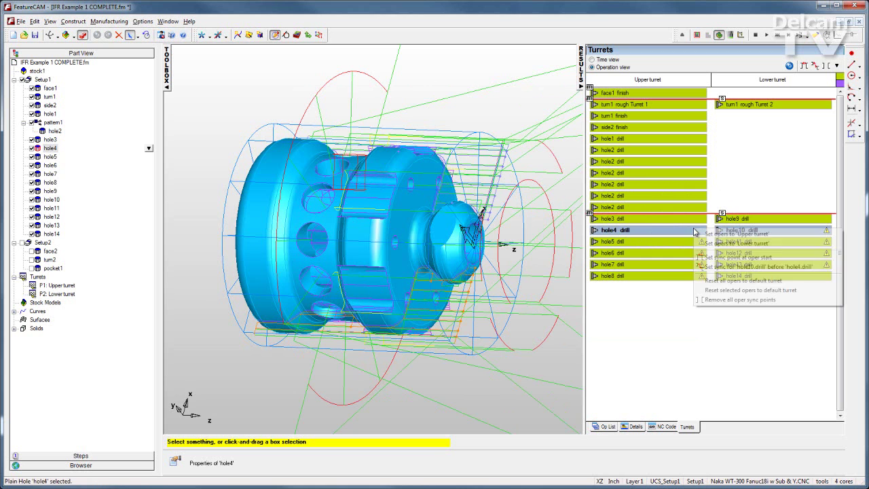
click(708, 251)
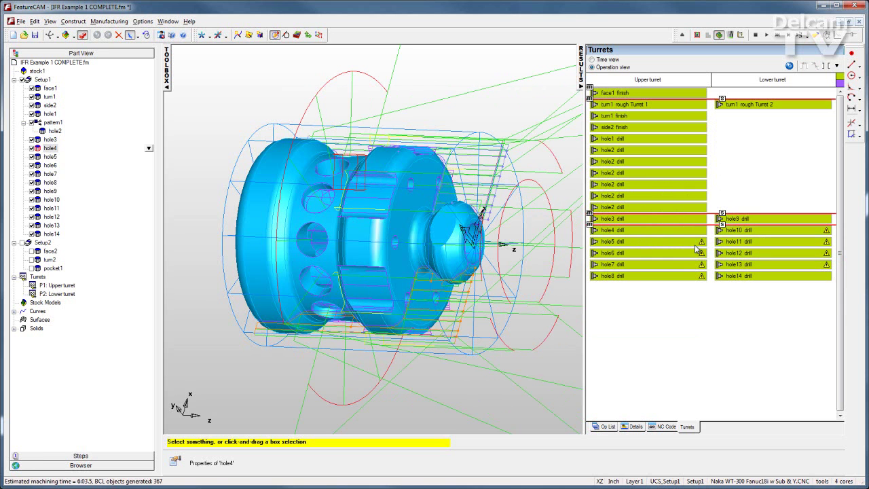
click(697, 244)
click(732, 243)
right_click(731, 245)
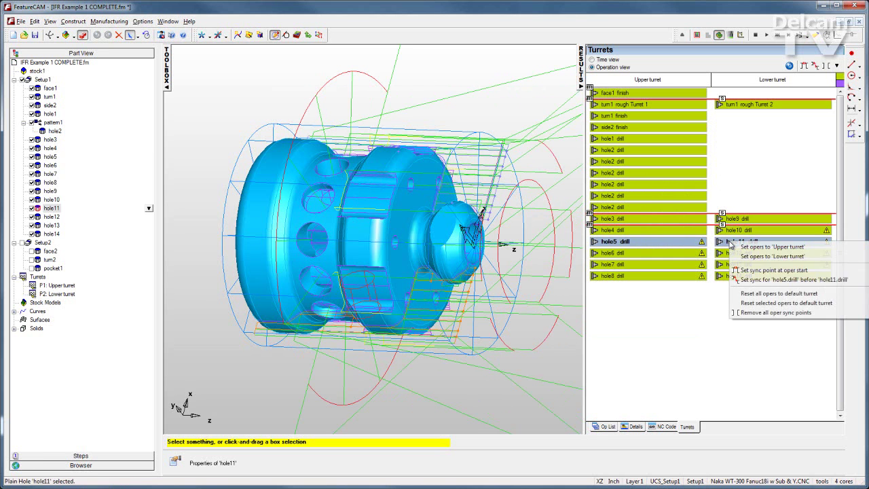
click(732, 269)
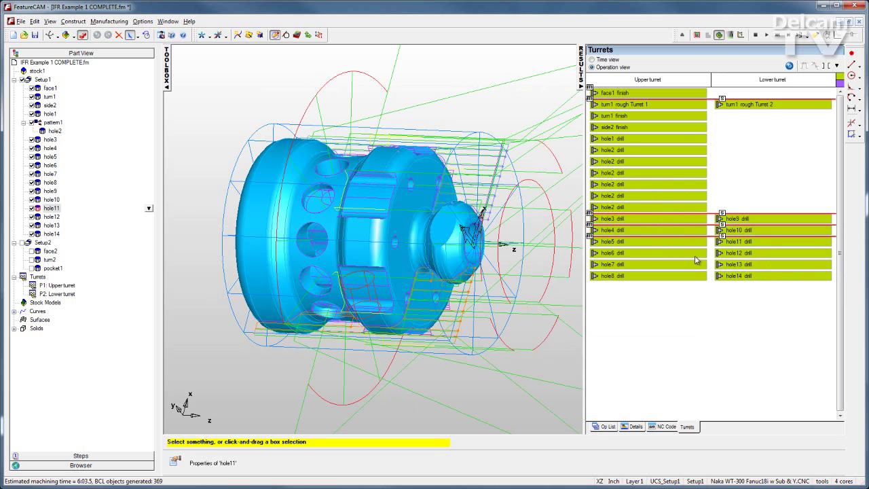
- Sync operation starts for drill pairs hole6/hole12, hole7/hole13 and hole8/hole14
click(697, 254)
click(738, 254)
right_click(736, 254)
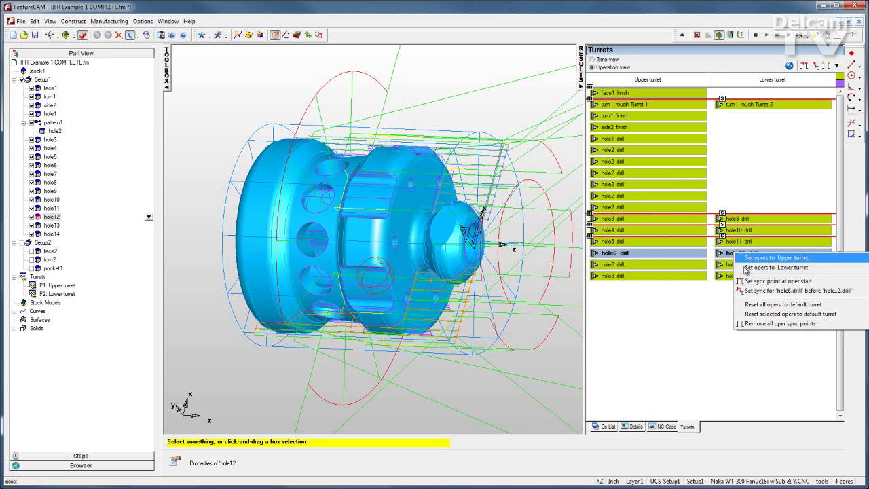
click(748, 279)
click(692, 266)
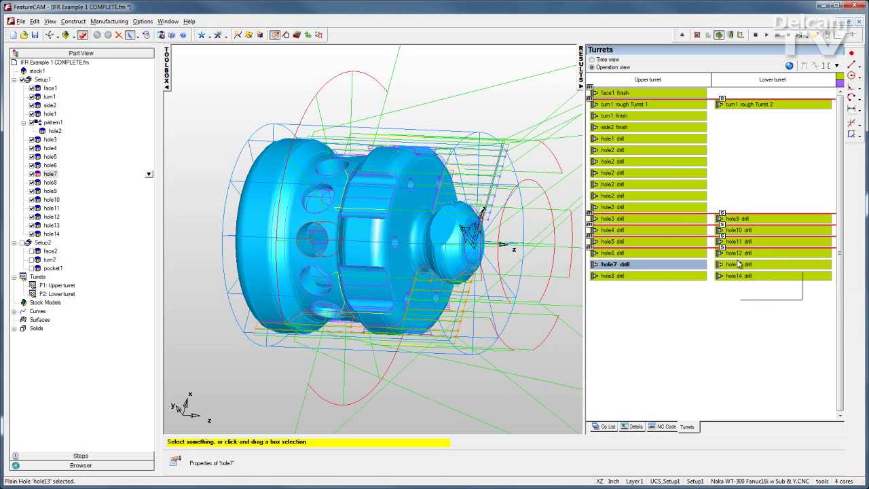
ctrl+click(731, 265)
right_click(739, 264)
click(754, 291)
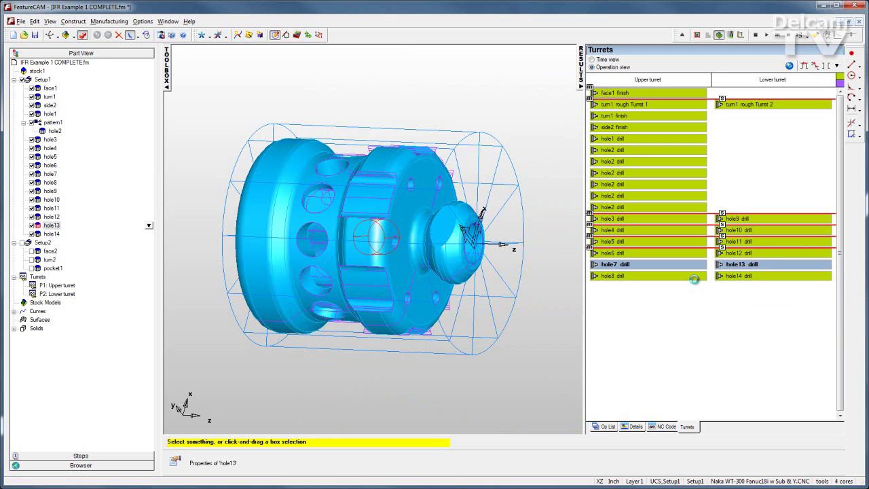
click(693, 276)
ctrl+click(737, 276)
right_click(743, 279)
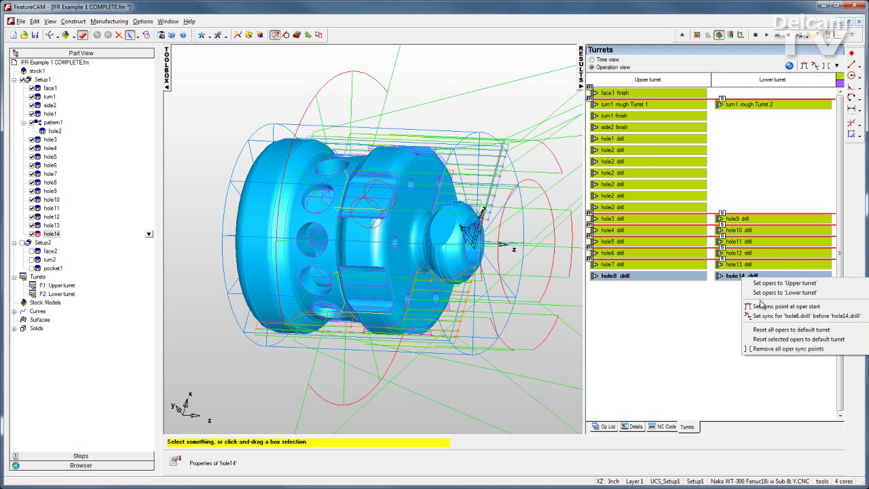
click(762, 307)
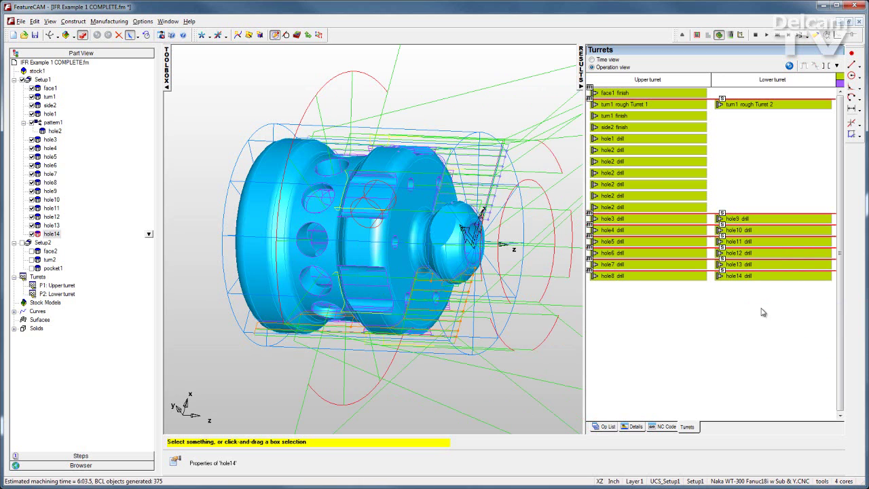
- Switch the Turrets panel to Time view, showing parallel turrets with total time 6:16.9
click(593, 60)
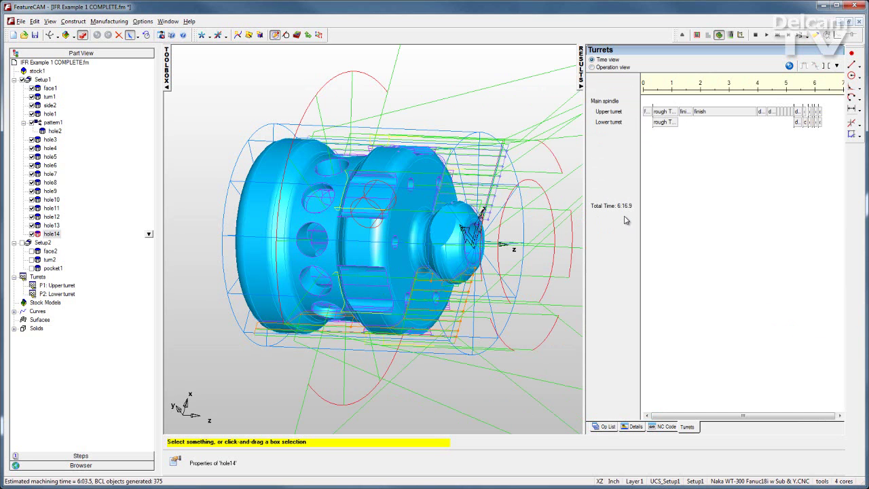
scroll(532, 224, down, 1)
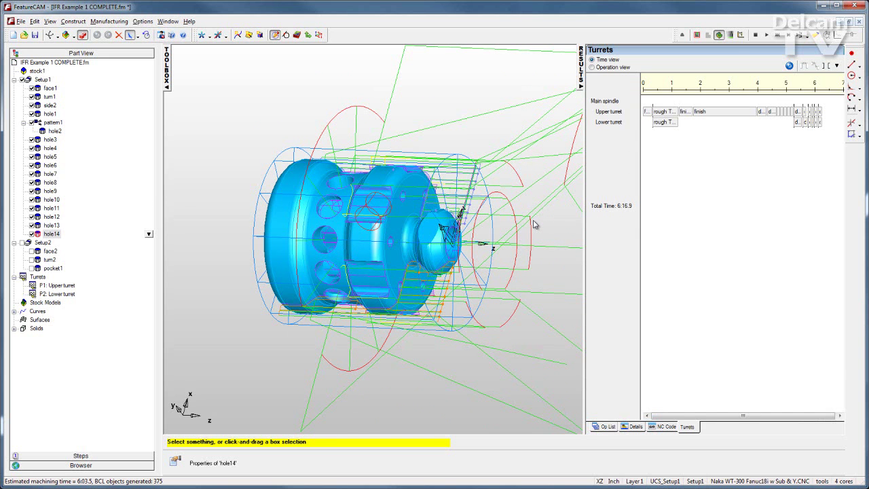
- Switch to full machine simulation and start playing it
click(755, 36)
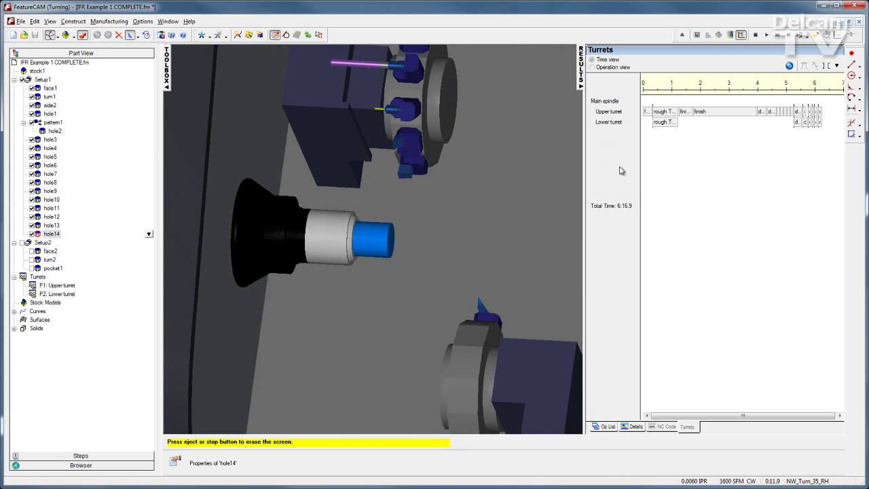
click(766, 34)
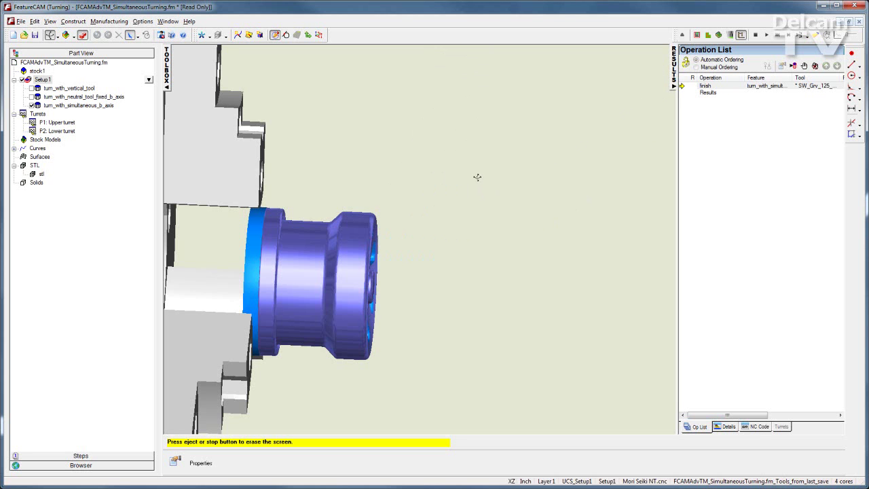
- Orbit the simulation view to see the part's drilled front face
middle_drag(477, 178, 445, 206)
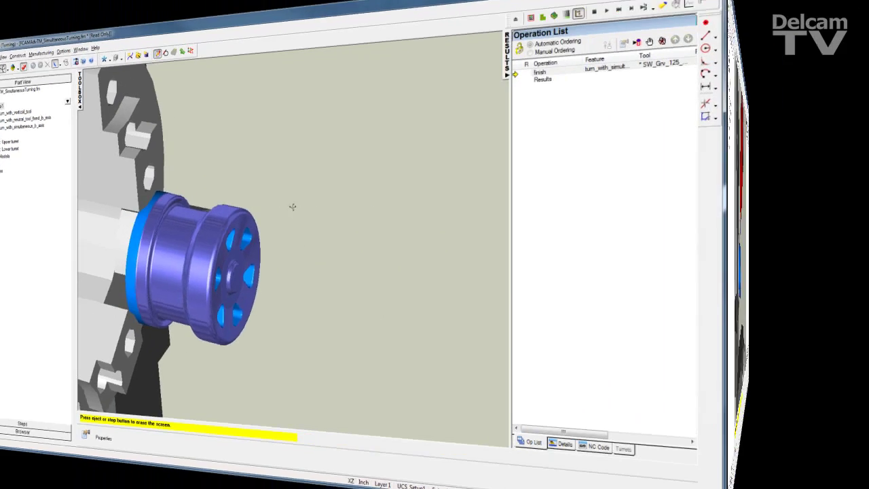